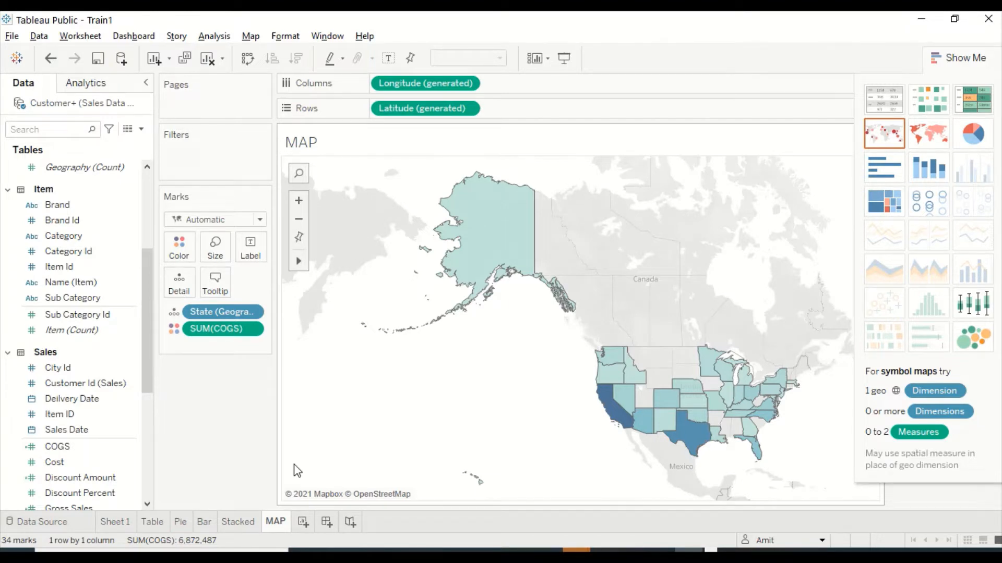
# Step: Create a new worksheet and build a treemap of COGS by Brand
pyautogui.click(302, 523)
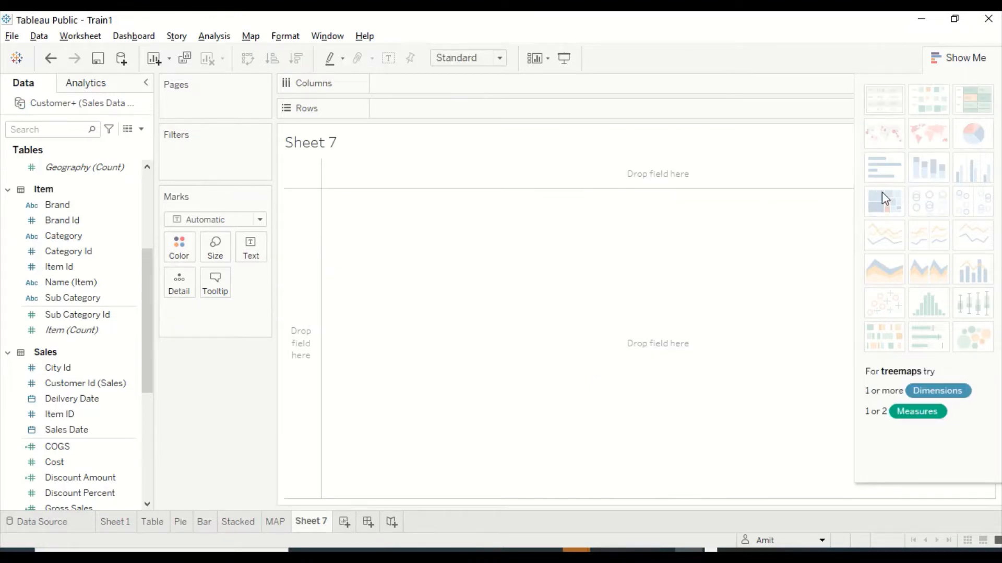
pyautogui.click(63, 219)
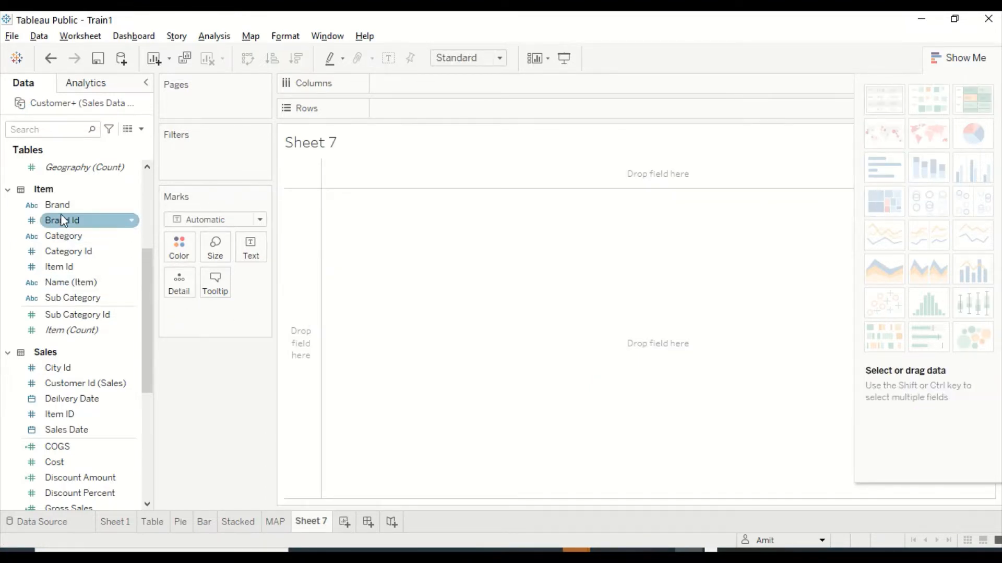
pyautogui.moveTo(58, 204); pyautogui.dragTo(344, 208)
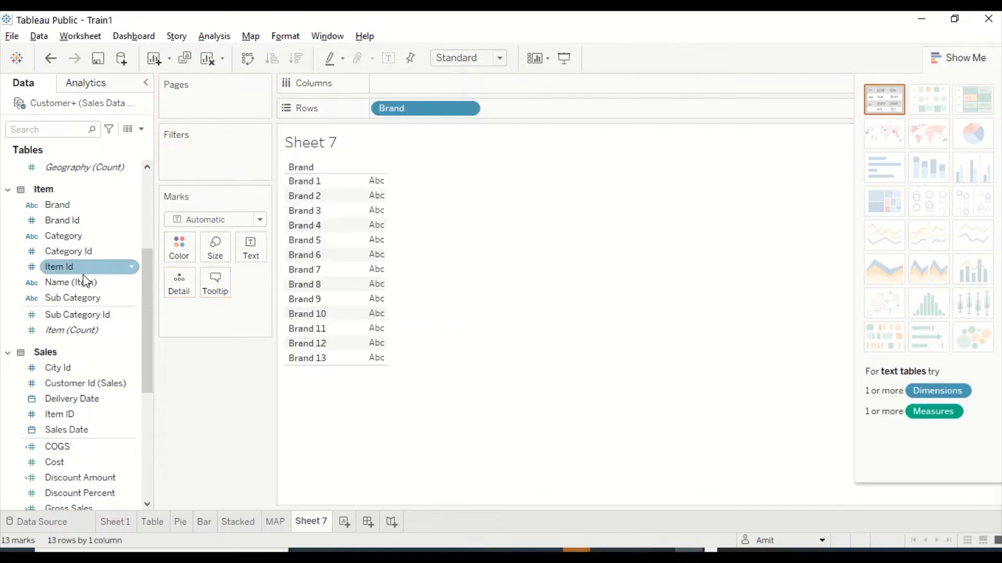
pyautogui.moveTo(62, 446); pyautogui.dragTo(368, 189)
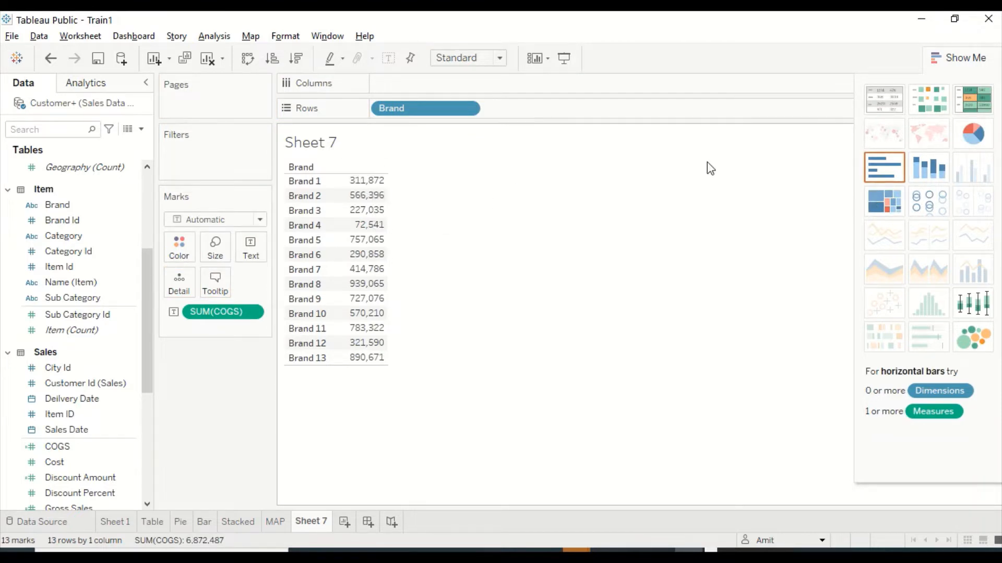
pyautogui.click(887, 193)
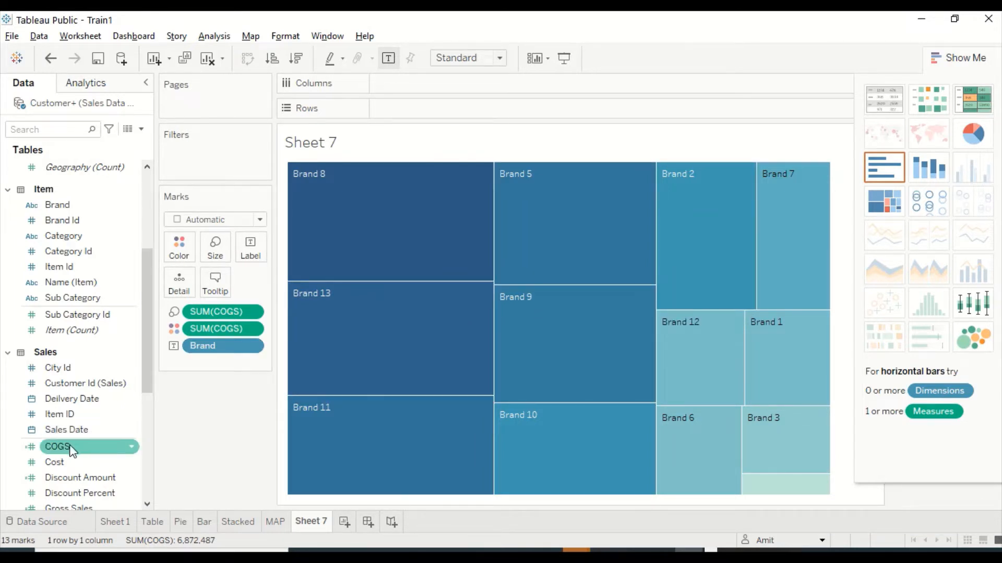
# Step: Add COGS to the treemap labels both as a Percent of Total quick table calculation and as the plain sum
pyautogui.moveTo(71, 450); pyautogui.dragTo(256, 249)
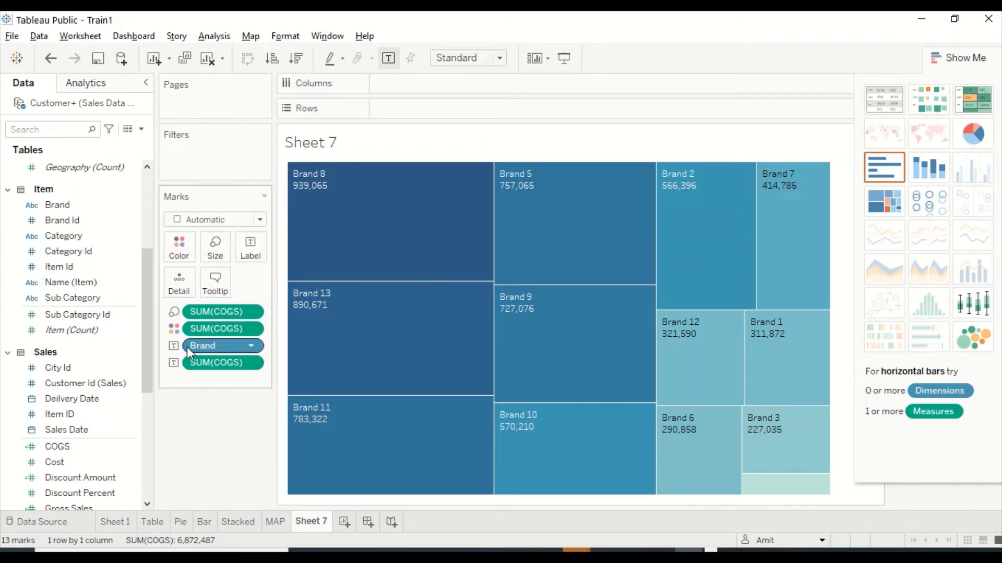
pyautogui.click(251, 363)
pyautogui.moveTo(313, 548)
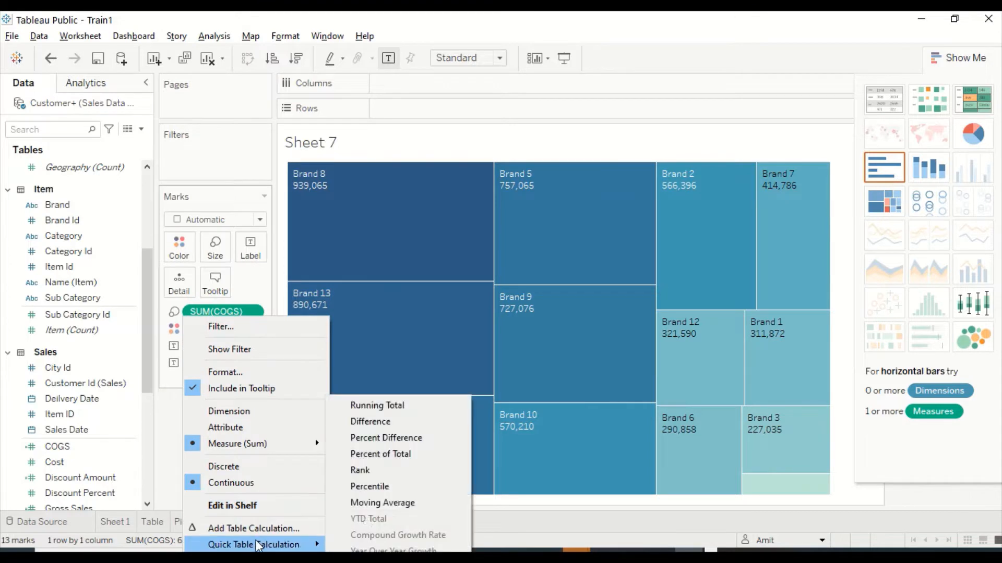
pyautogui.click(401, 455)
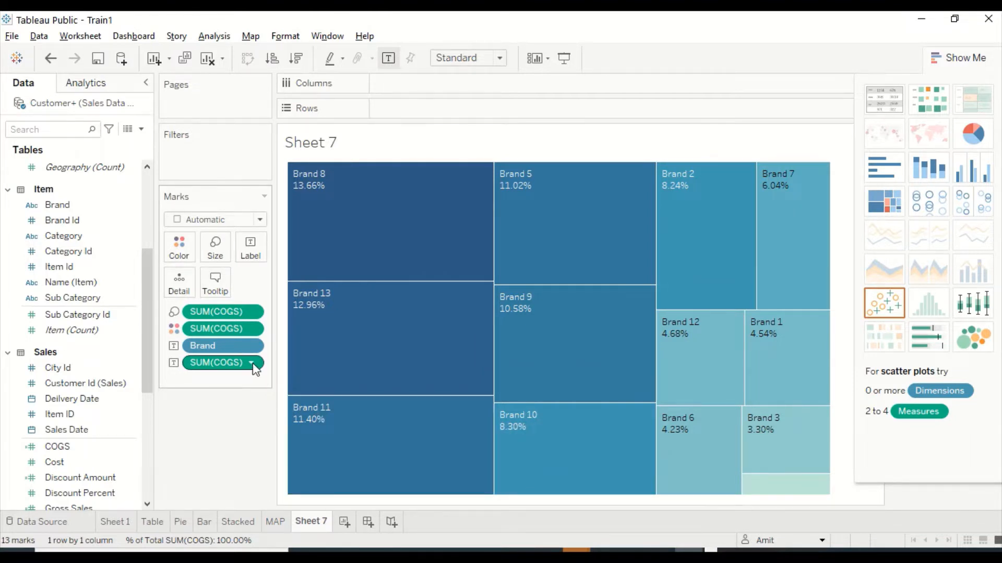
pyautogui.moveTo(221, 333); pyautogui.dragTo(249, 251)
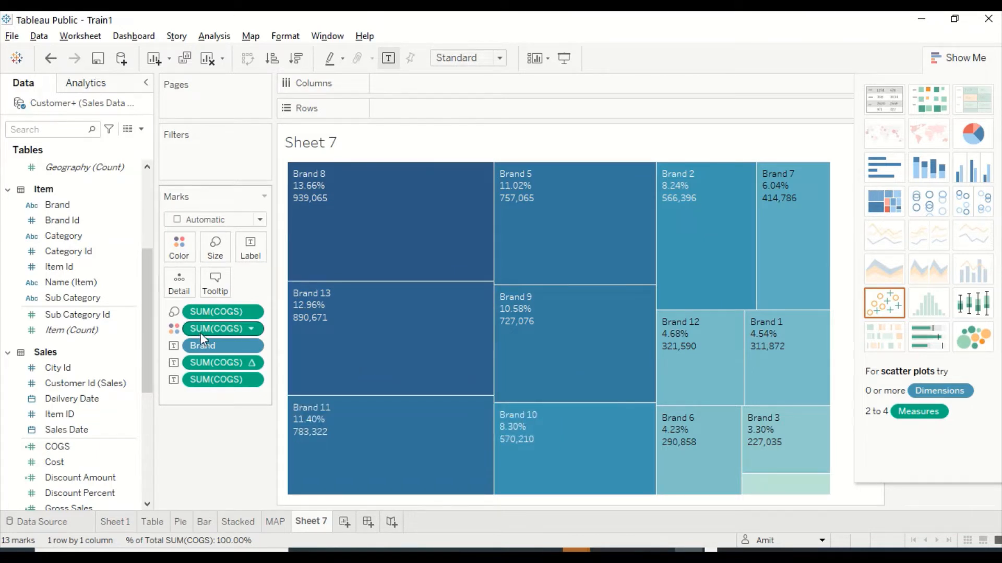
# Step: Color the treemap by Brand and reveal the brand color legend
pyautogui.moveTo(52, 205); pyautogui.dragTo(180, 255)
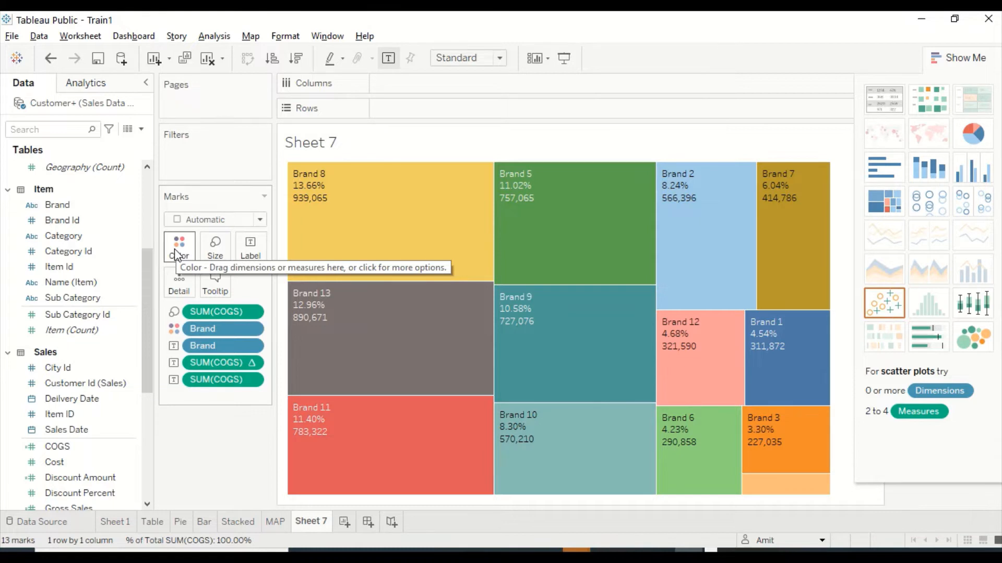
pyautogui.click(959, 60)
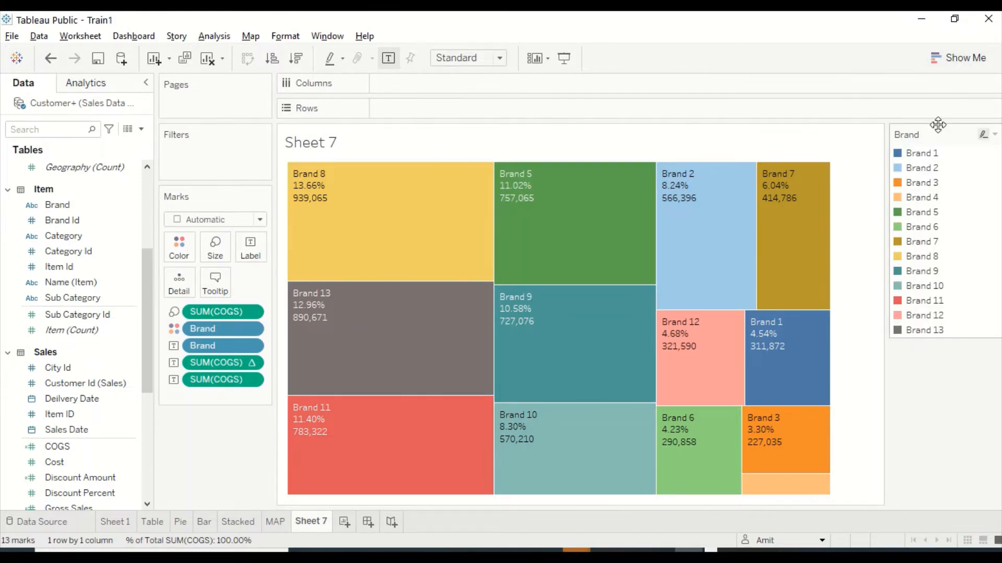
# Step: Highlight several brands in turn through the color legend to examine their treemap blocks, and clear the highlight
pyautogui.click(933, 153)
pyautogui.click(933, 183)
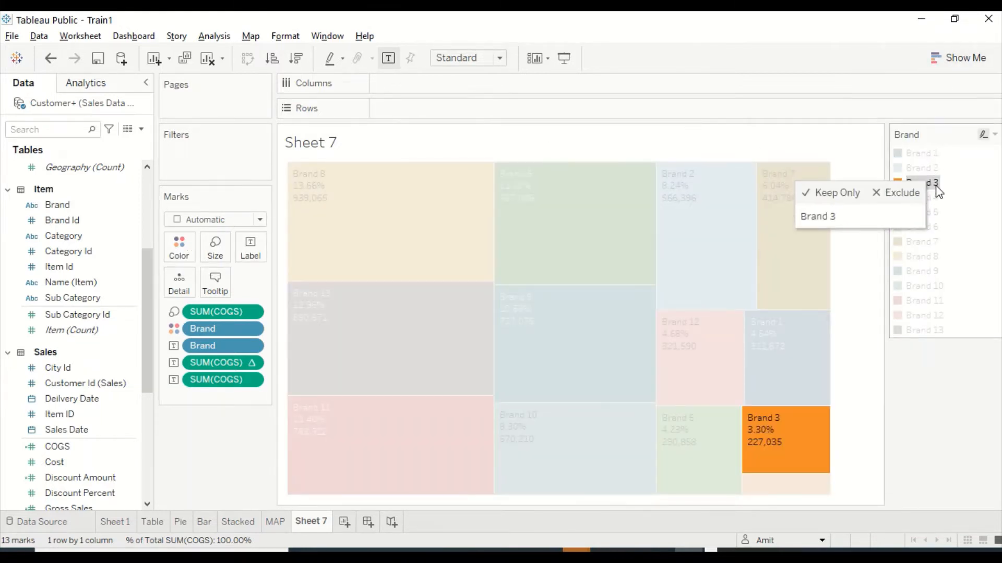
pyautogui.click(928, 224)
pyautogui.click(929, 213)
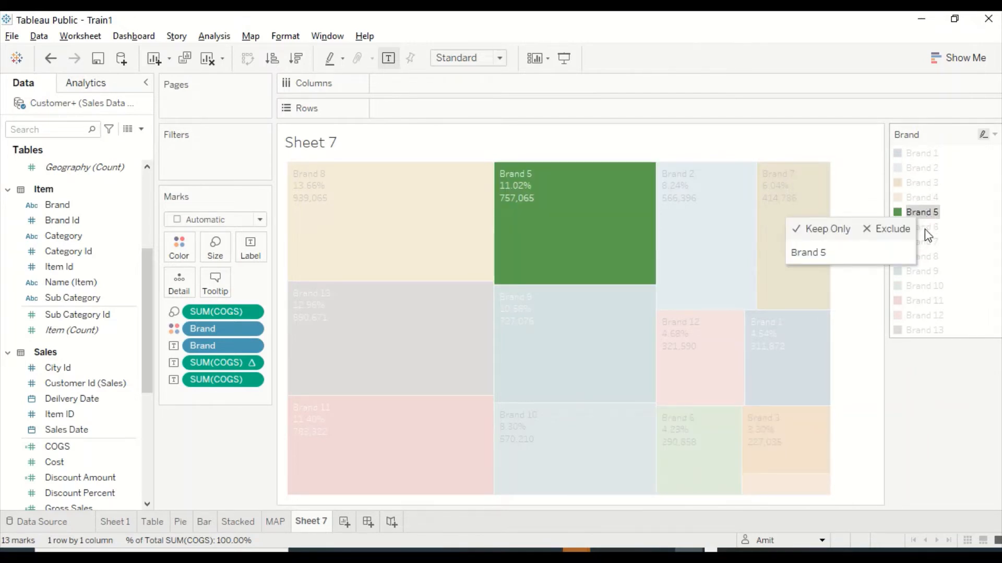
pyautogui.click(927, 228)
pyautogui.click(927, 242)
pyautogui.click(929, 271)
pyautogui.click(931, 287)
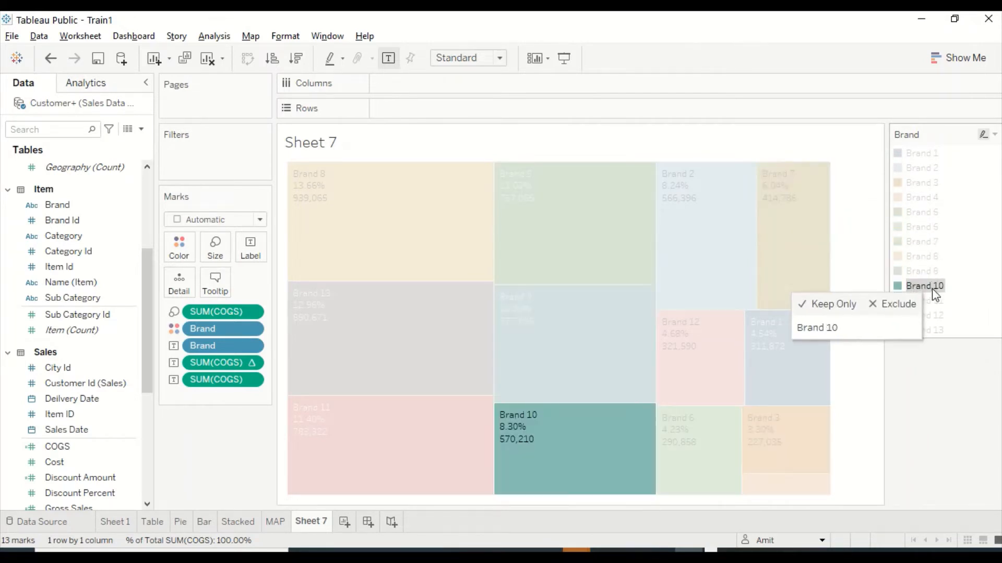
pyautogui.click(932, 315)
pyautogui.click(951, 56)
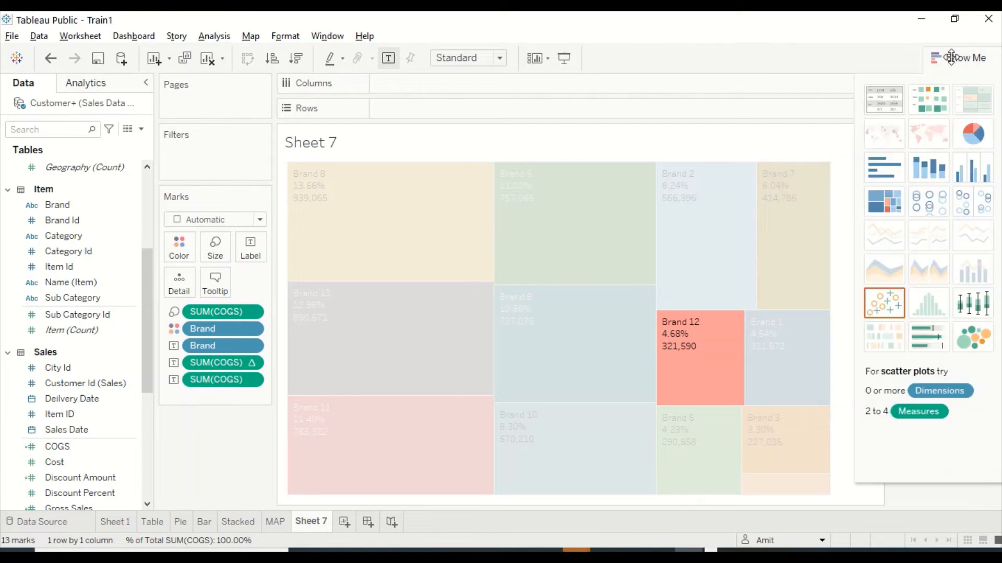
pyautogui.click(719, 382)
pyautogui.click(718, 382)
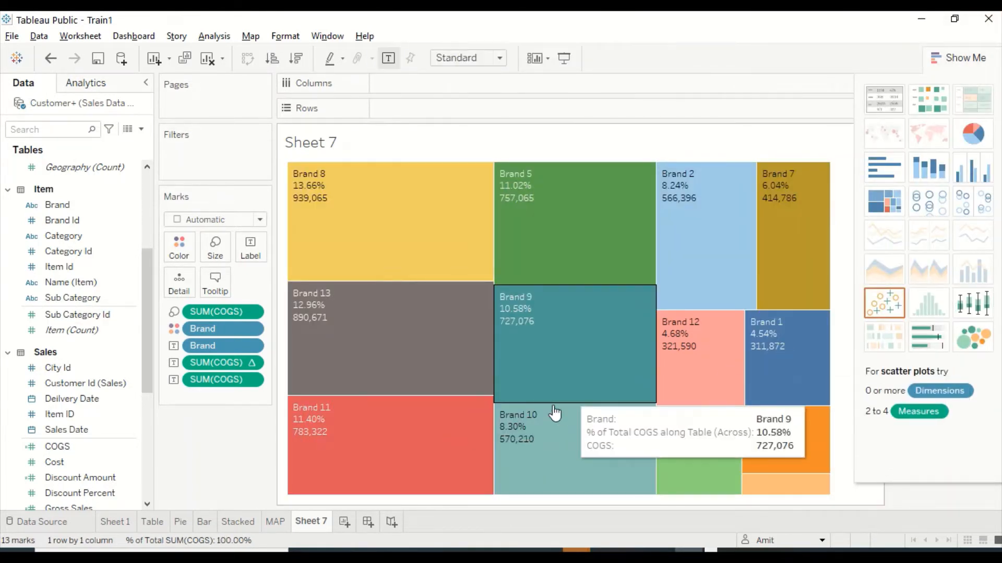
# Step: Split the brand blocks by Category as a detail and add Category to the labels
pyautogui.click(82, 333)
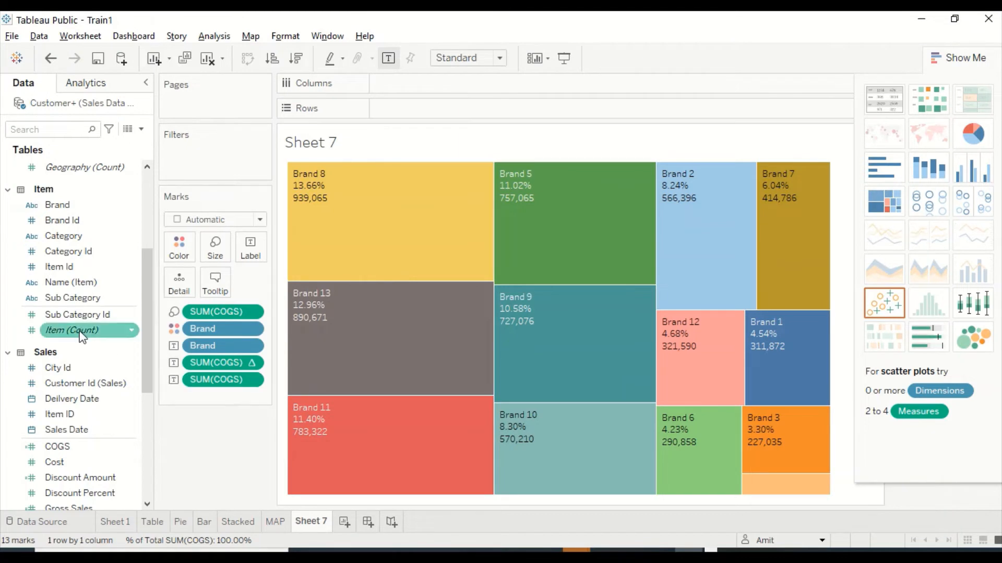
pyautogui.moveTo(62, 237); pyautogui.dragTo(180, 287)
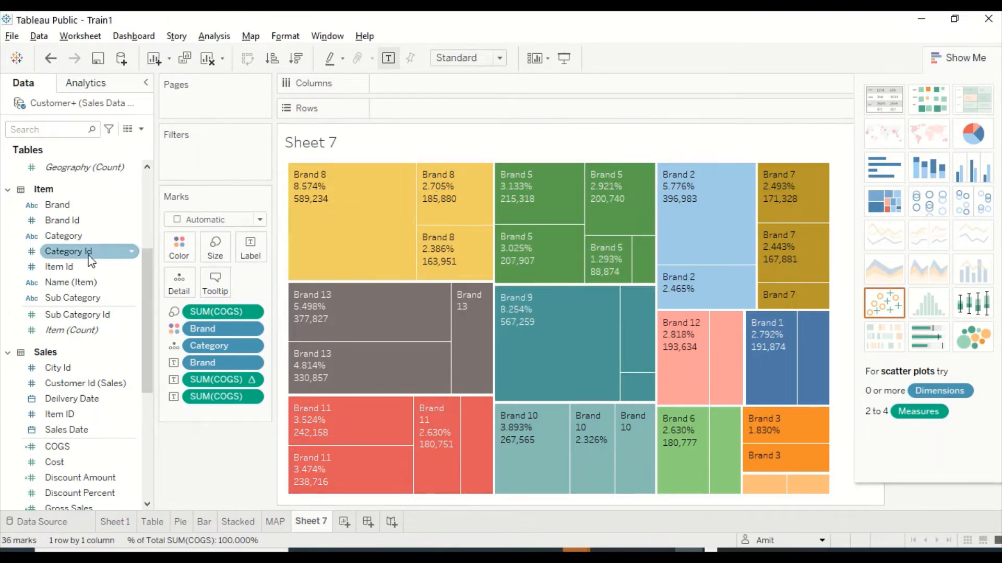
pyautogui.moveTo(60, 237); pyautogui.dragTo(252, 257)
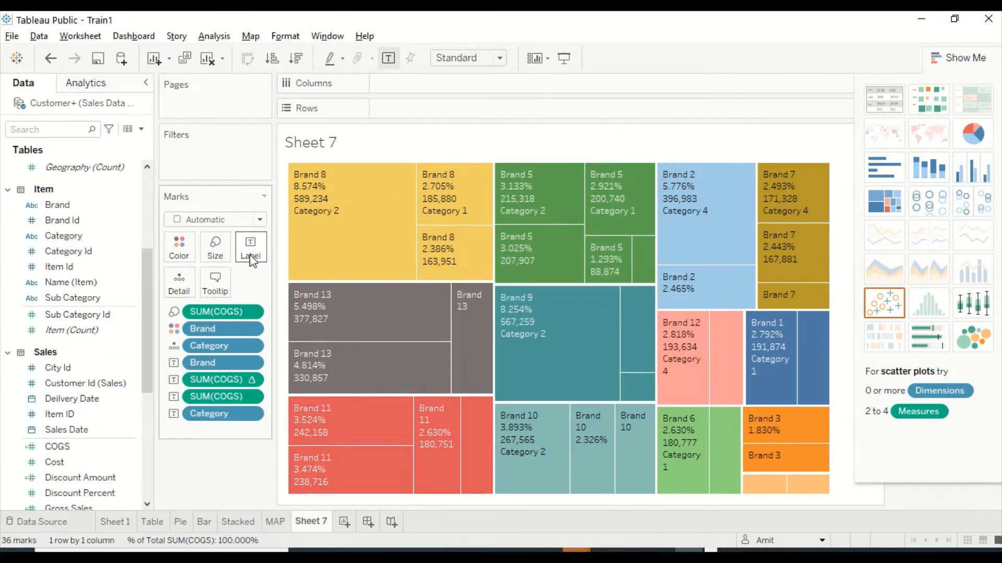
# Step: Edit the label text so that <Category> follows <Brand> on the same line, separated by a comma
pyautogui.click(260, 252)
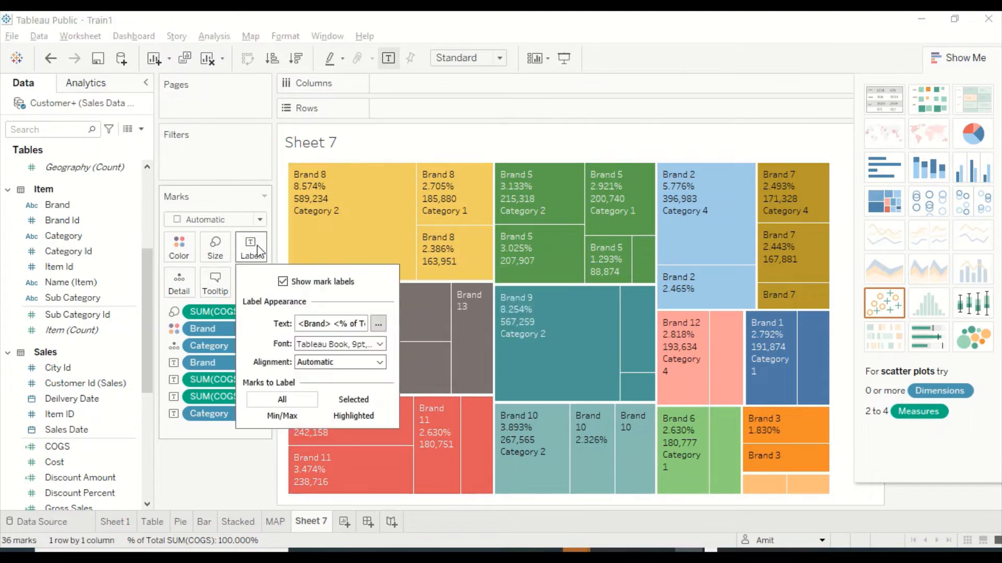
pyautogui.click(378, 324)
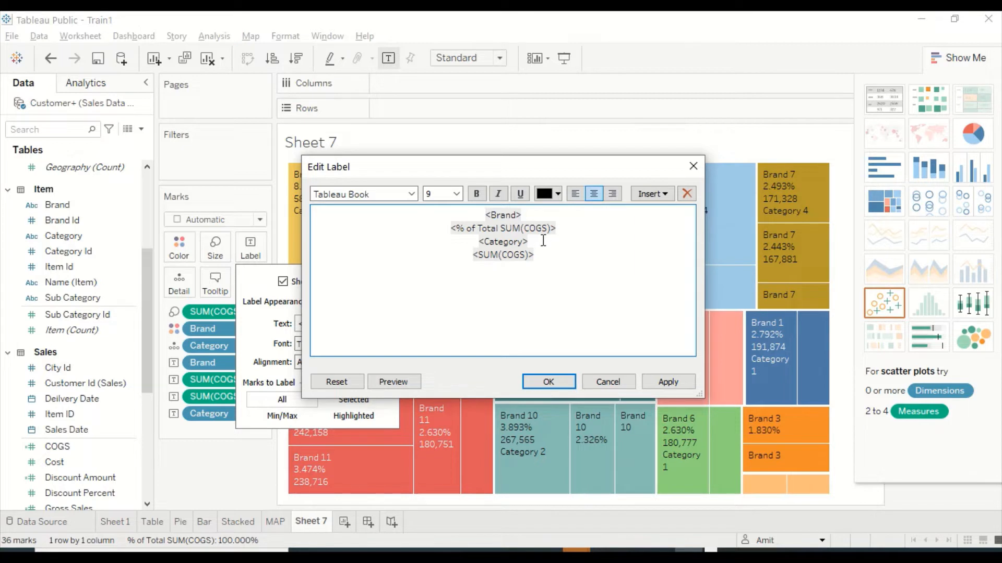
pyautogui.moveTo(543, 240); pyautogui.dragTo(474, 240)
pyautogui.hotkey('ctrl', 'c')
pyautogui.press('Delete')
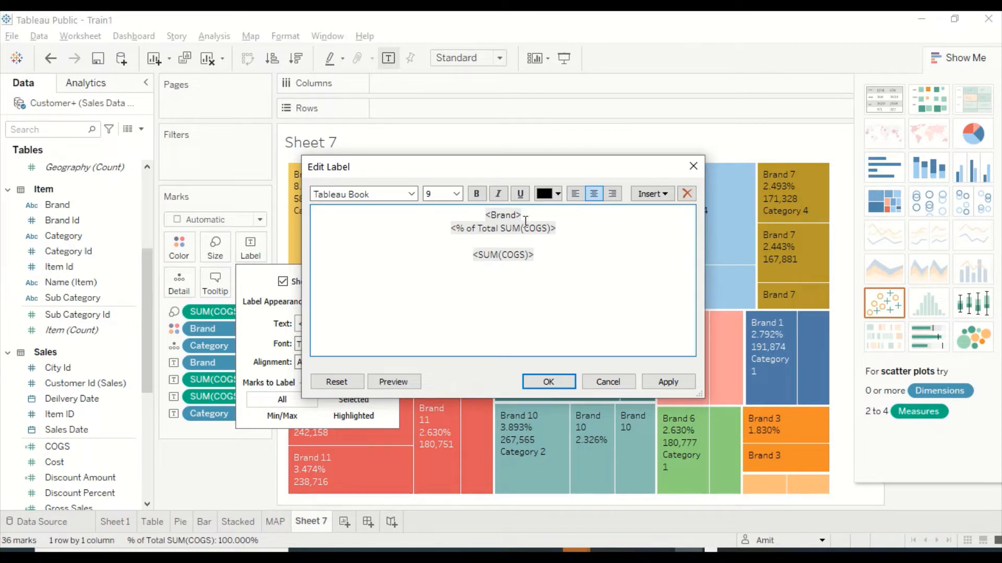
pyautogui.write(',')
pyautogui.hotkey('ctrl', 'v')
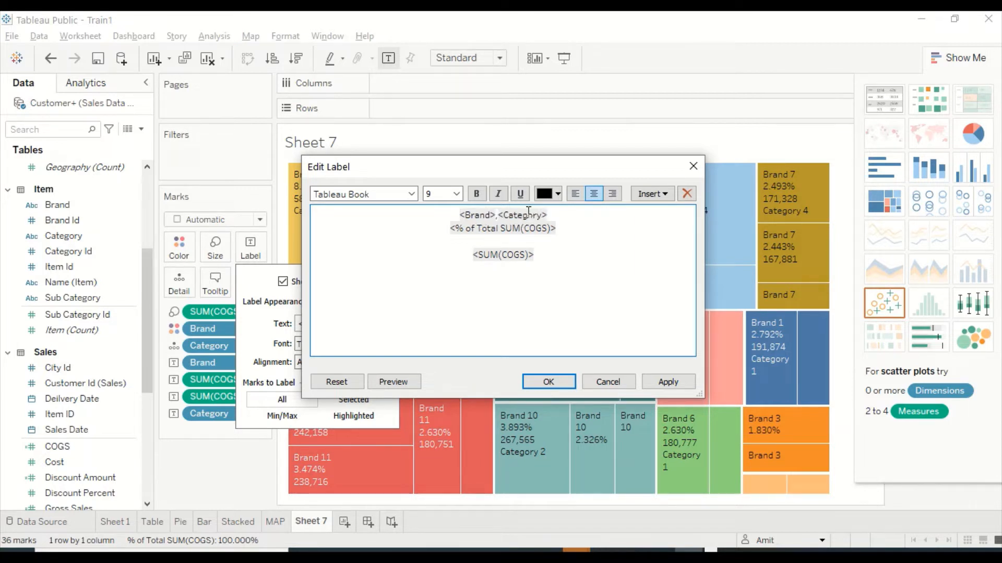
# Step: Remove <SUM(COGS)> and the blank line from the label text, keep <% of Total SUM(COGS)>, and apply the label
pyautogui.moveTo(563, 258); pyautogui.dragTo(485, 241)
pyautogui.press('Delete')
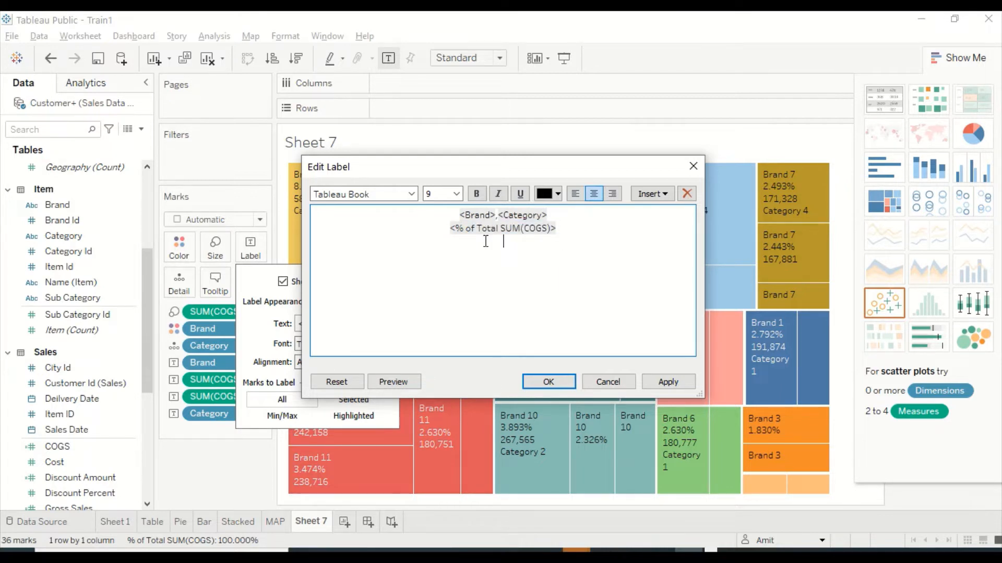
pyautogui.press('BackSpace')
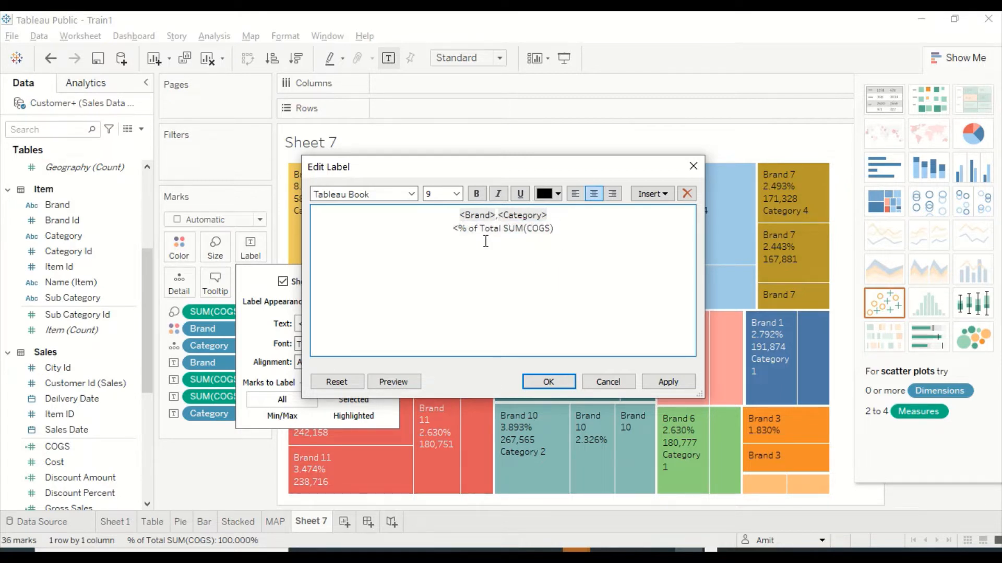
pyautogui.write('>')
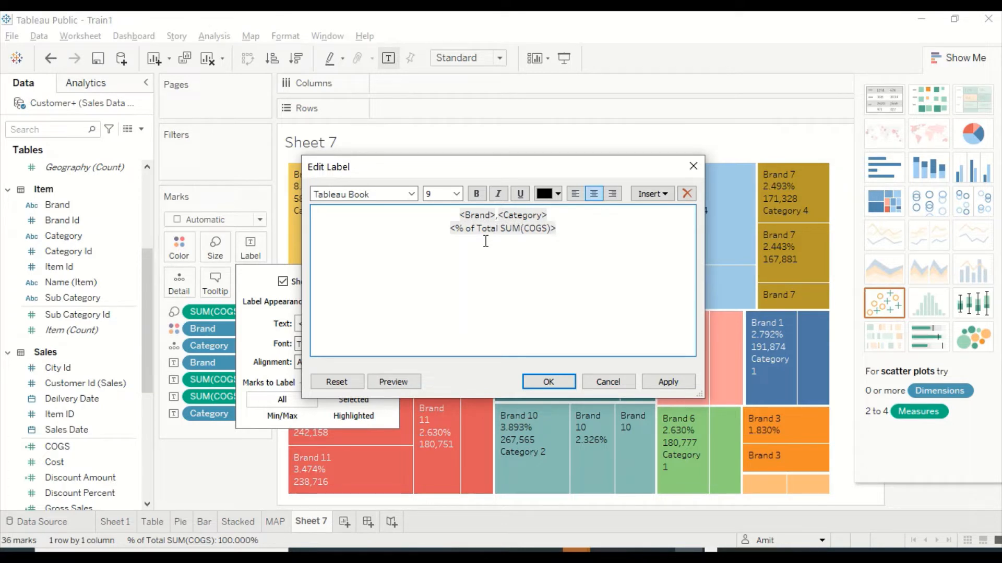
pyautogui.click(553, 384)
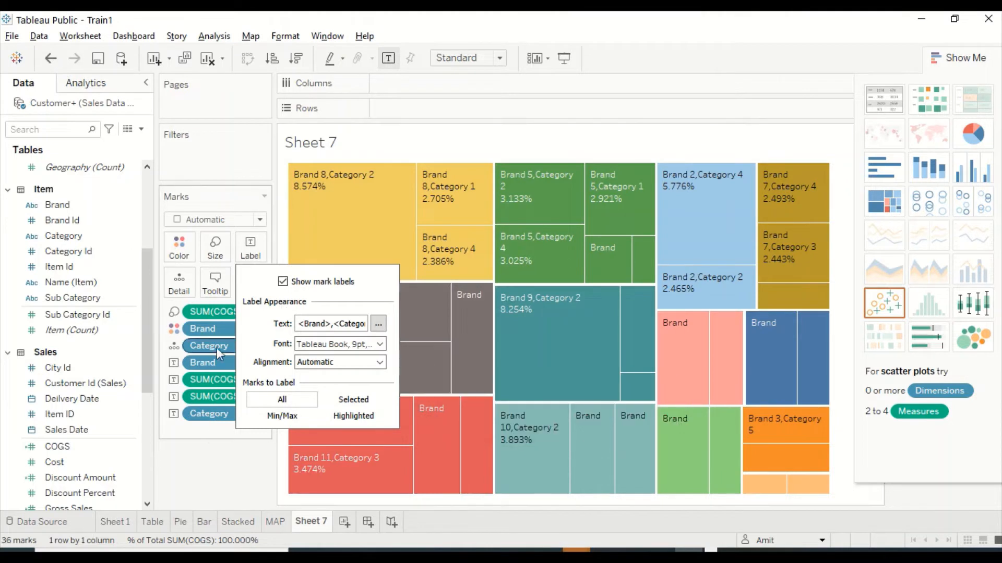
pyautogui.click(210, 454)
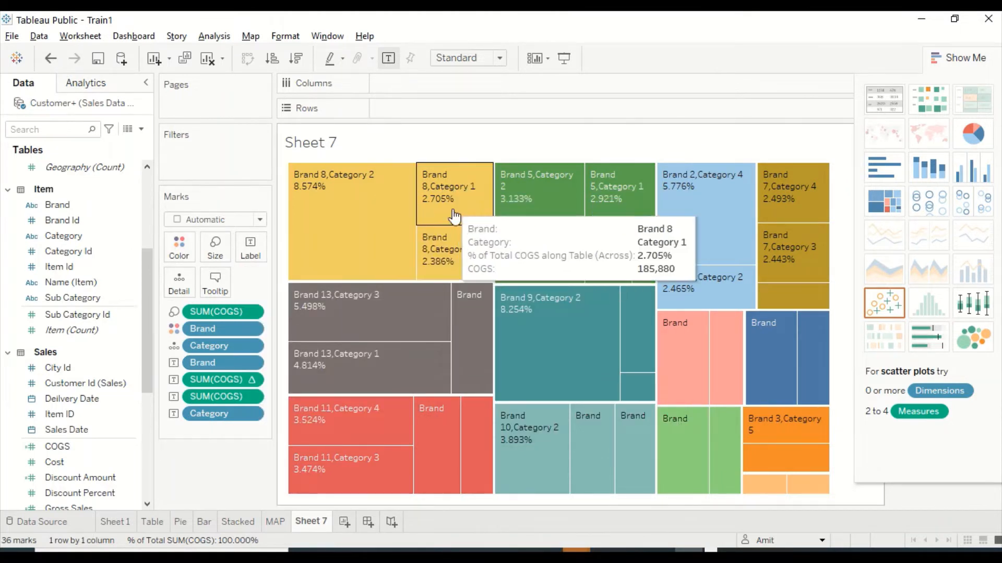
# Step: Add spaces around the comma between <Brand> and <Category> in the label text
pyautogui.click(247, 256)
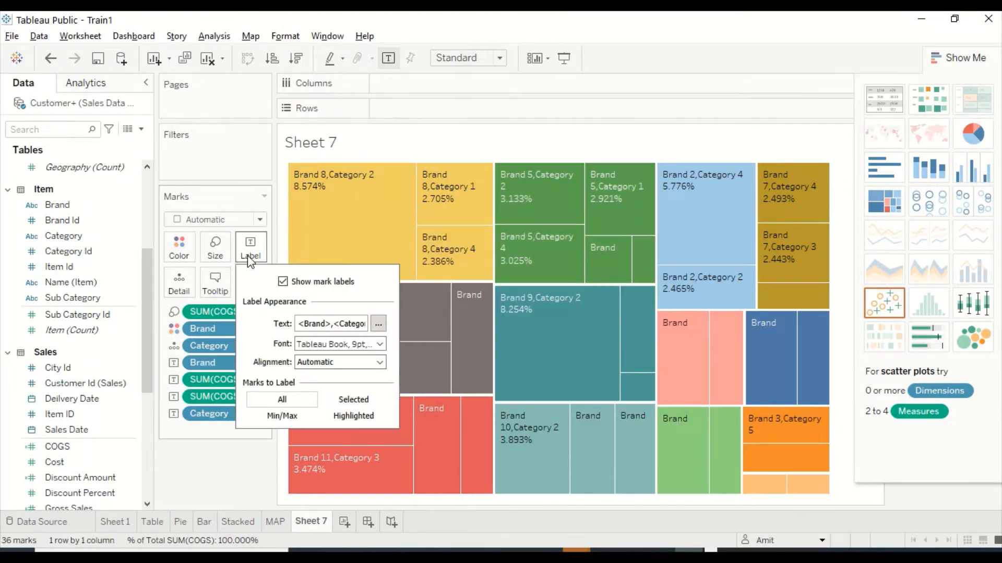
pyautogui.click(378, 325)
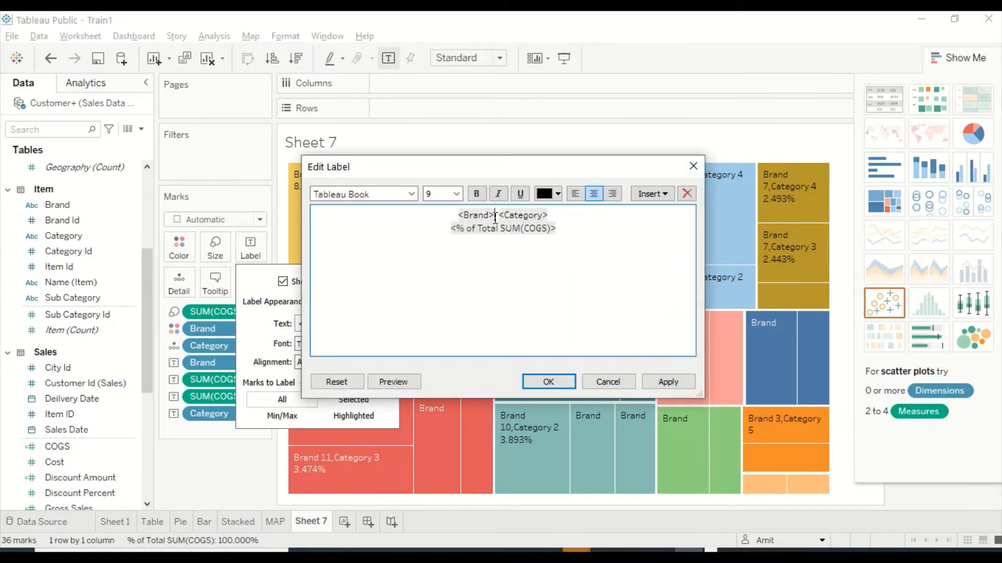
pyautogui.click(543, 381)
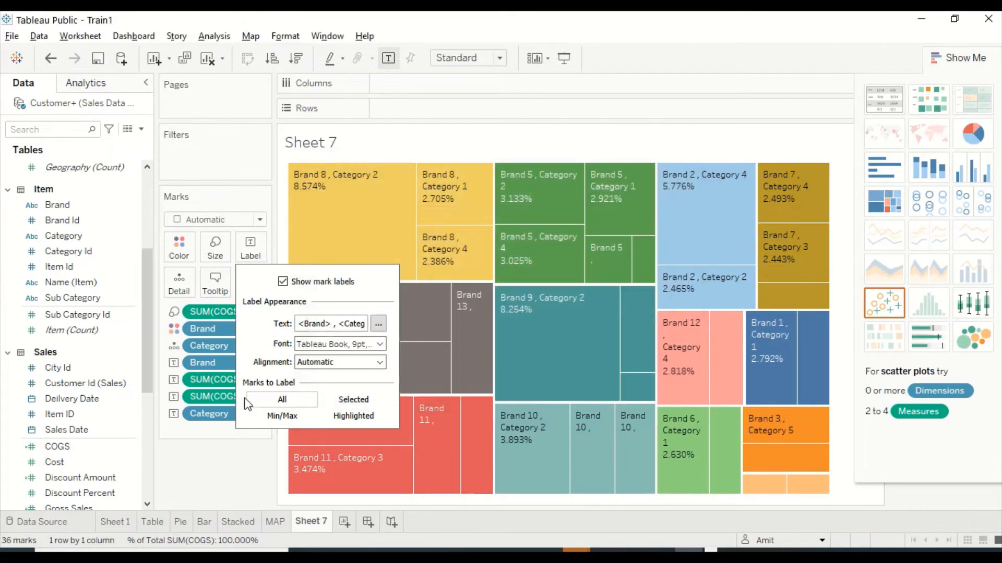
pyautogui.click(219, 471)
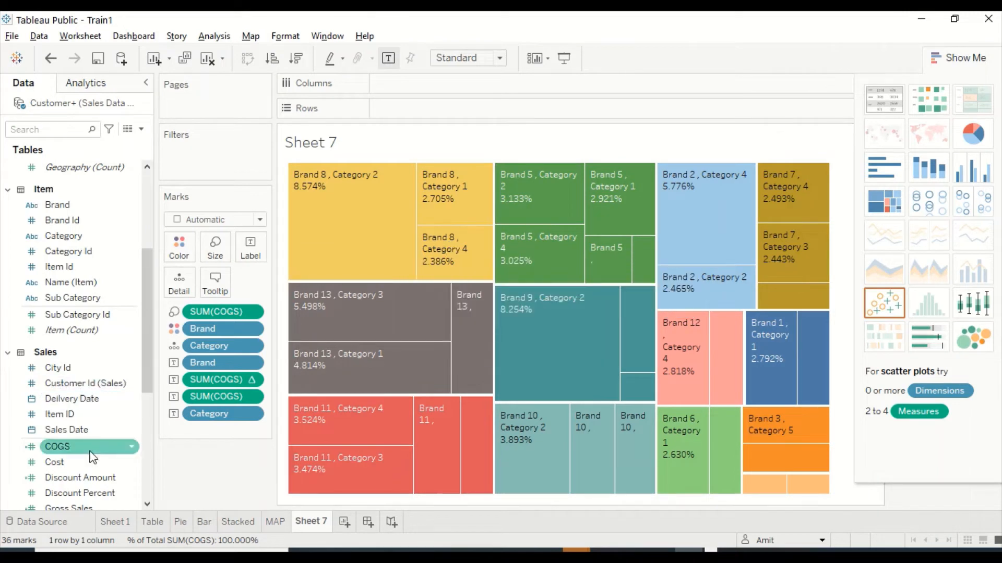
# Step: Add % of Brand Total and Gross Sales to the treemap labels
pyautogui.scroll(-2, 104, 464)
pyautogui.scroll(-4, 94, 472)
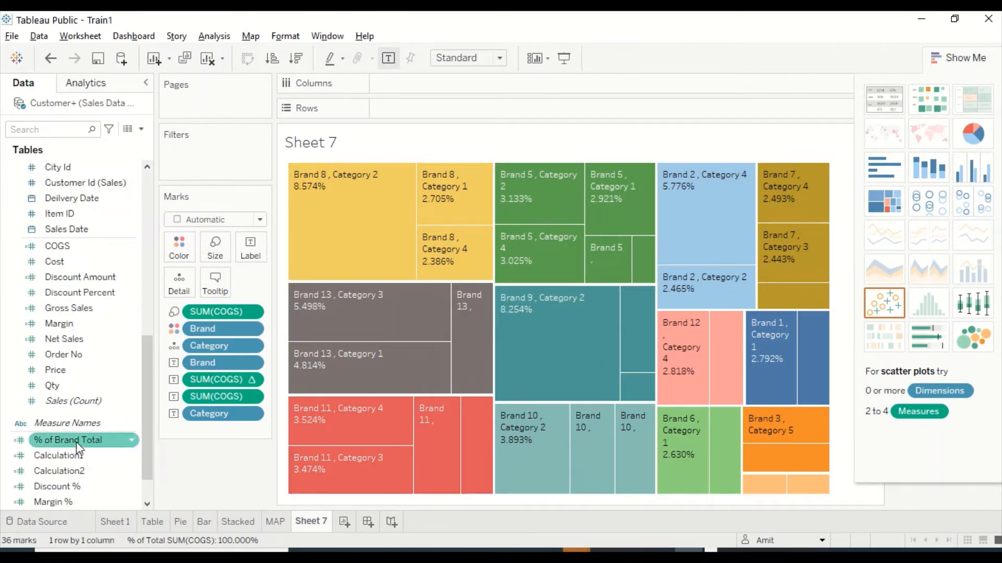
pyautogui.moveTo(76, 443); pyautogui.dragTo(254, 254)
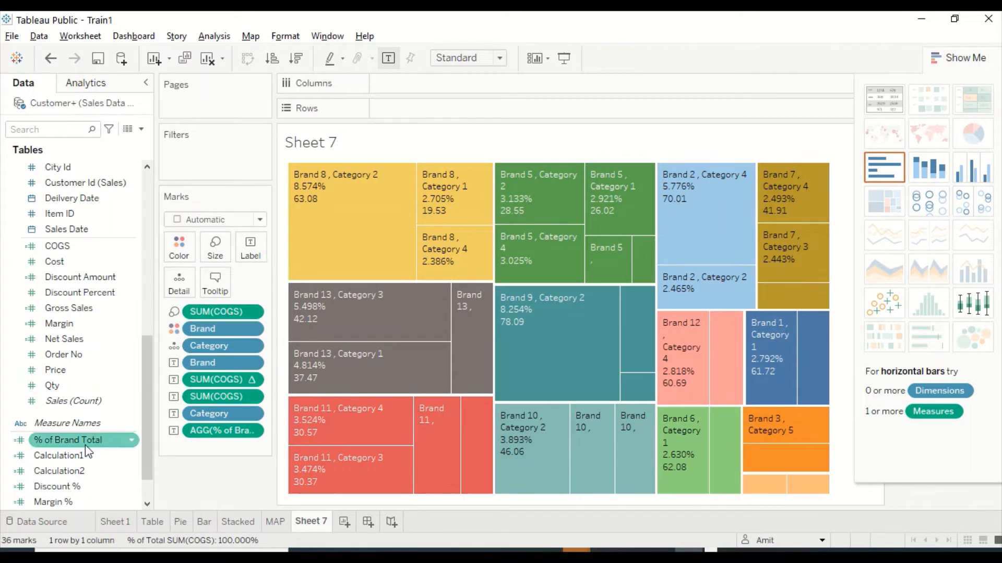
pyautogui.moveTo(59, 309); pyautogui.dragTo(245, 250)
# Step: Remove the <% of Total SUM(COGS)> line from the treemap's label text and apply the label
pyautogui.click(251, 252)
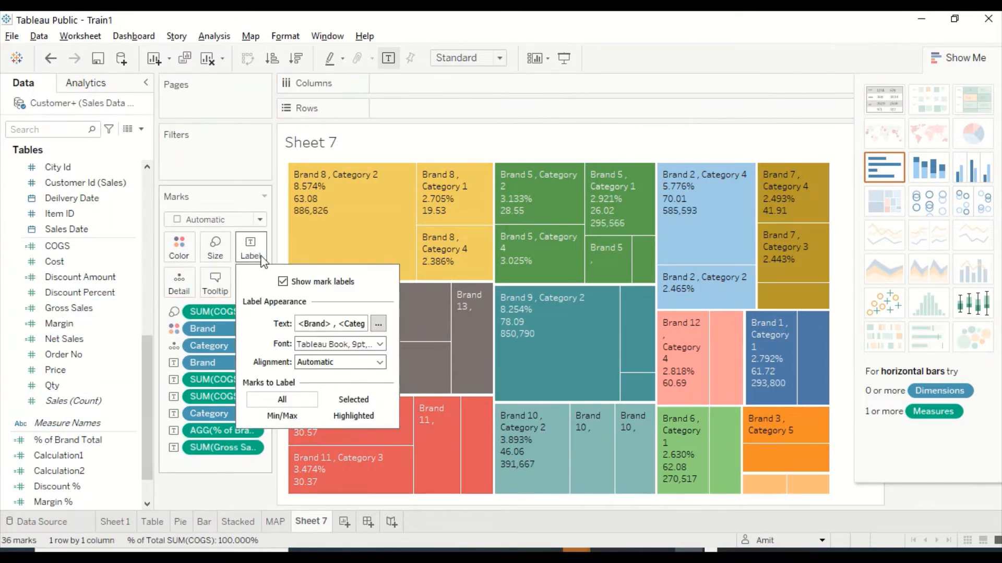
pyautogui.click(377, 323)
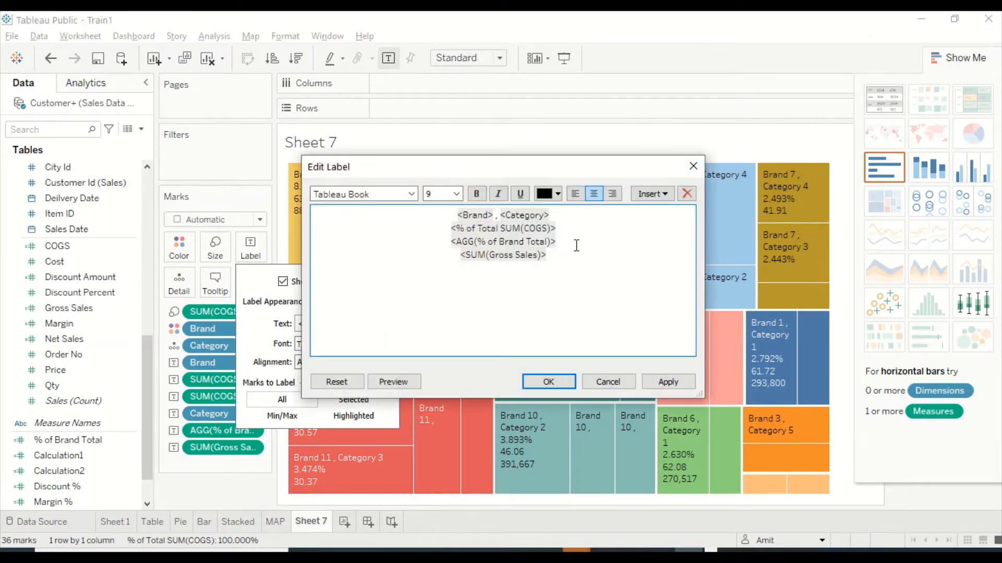
pyautogui.moveTo(557, 229); pyautogui.dragTo(260, 229)
pyautogui.press('Delete')
pyautogui.press('Delete')
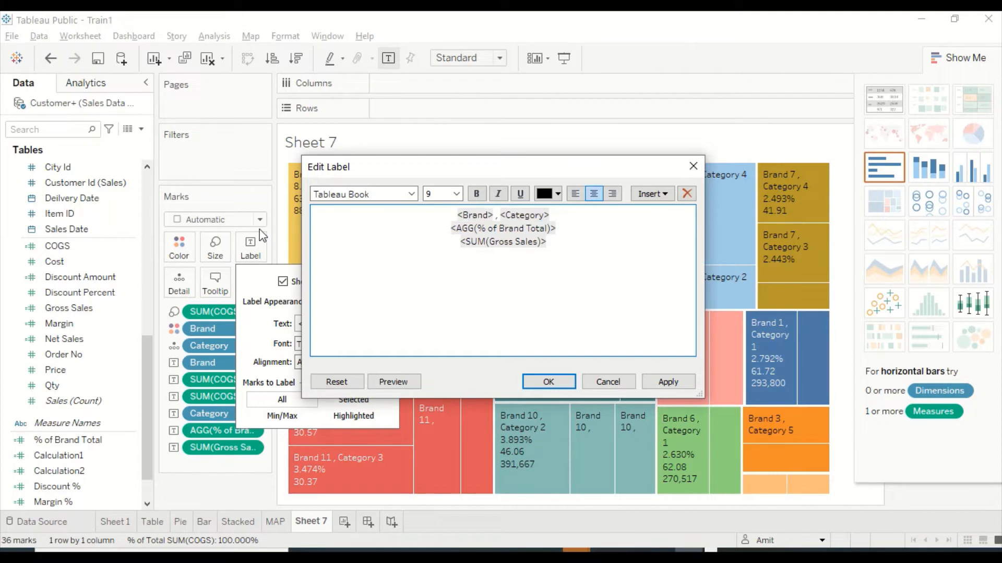
pyautogui.click(546, 382)
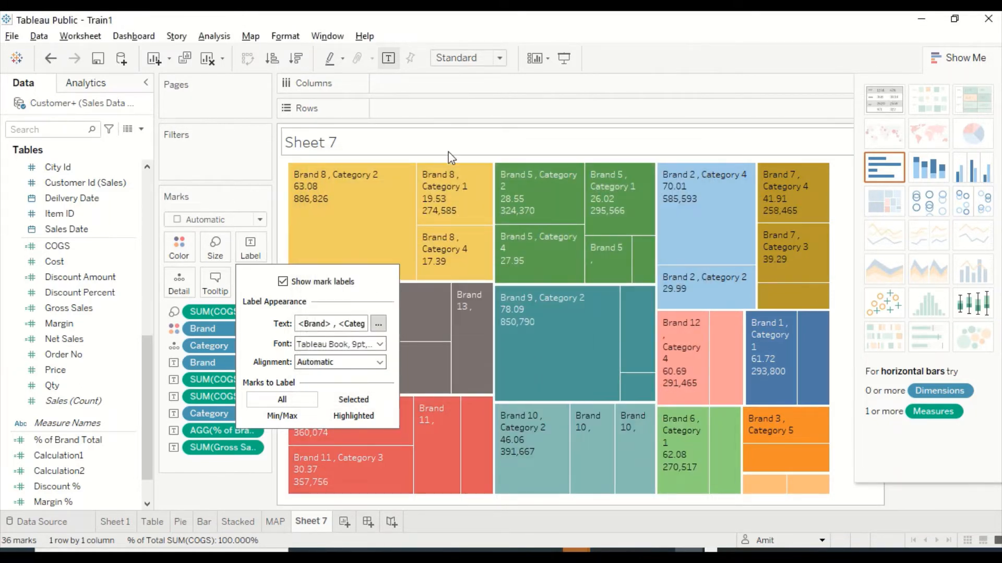
pyautogui.click(839, 442)
pyautogui.moveTo(365, 230)
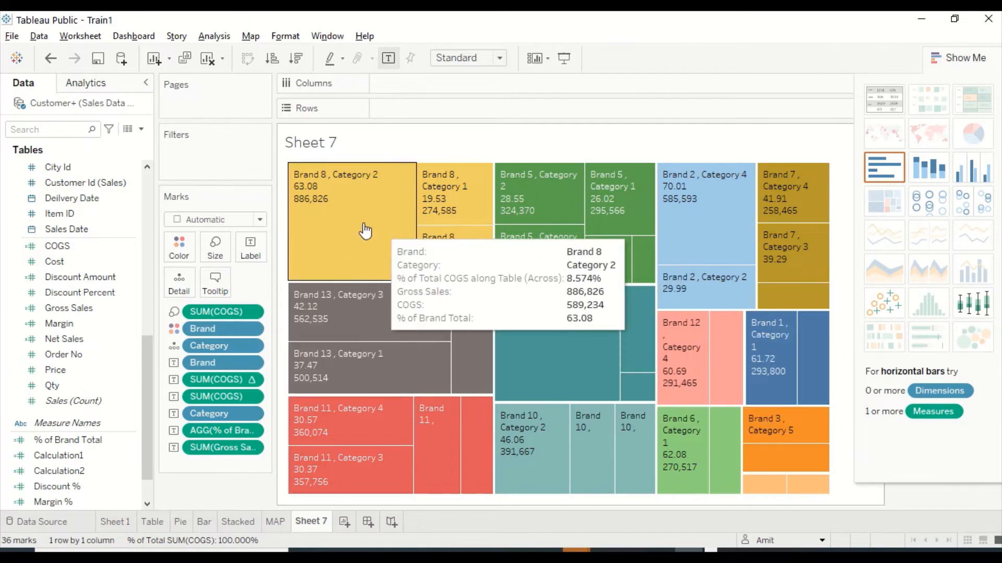
pyautogui.moveTo(450, 198)
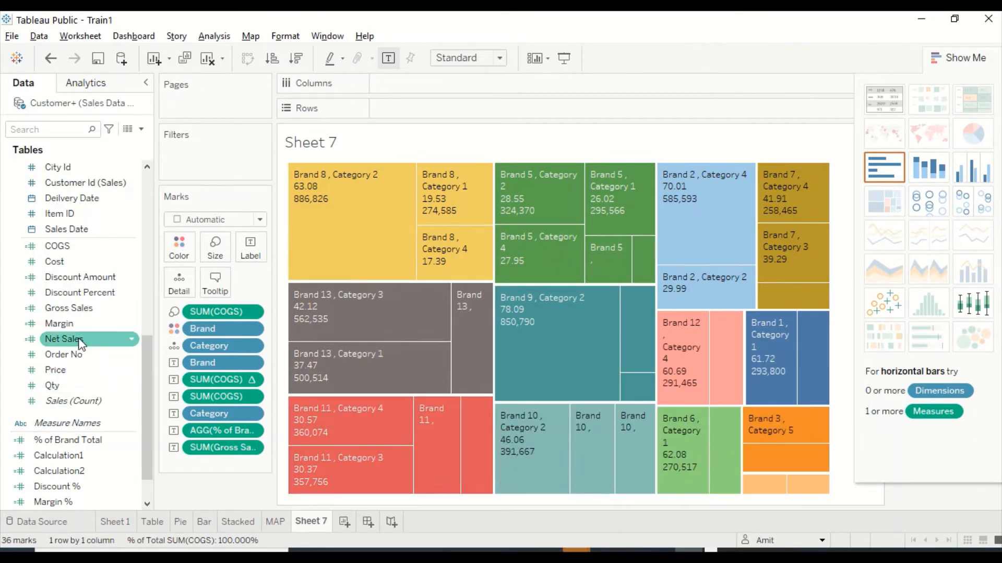
# Step: Color the treemap by Category instead of Brand and inspect the details of several tiles
pyautogui.scroll(3, 84, 340)
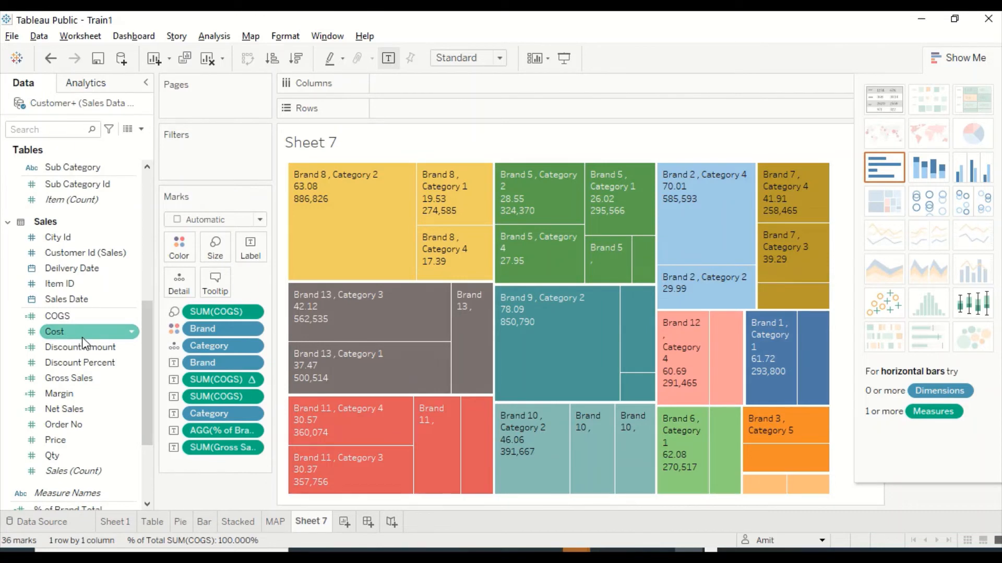
pyautogui.scroll(5, 84, 340)
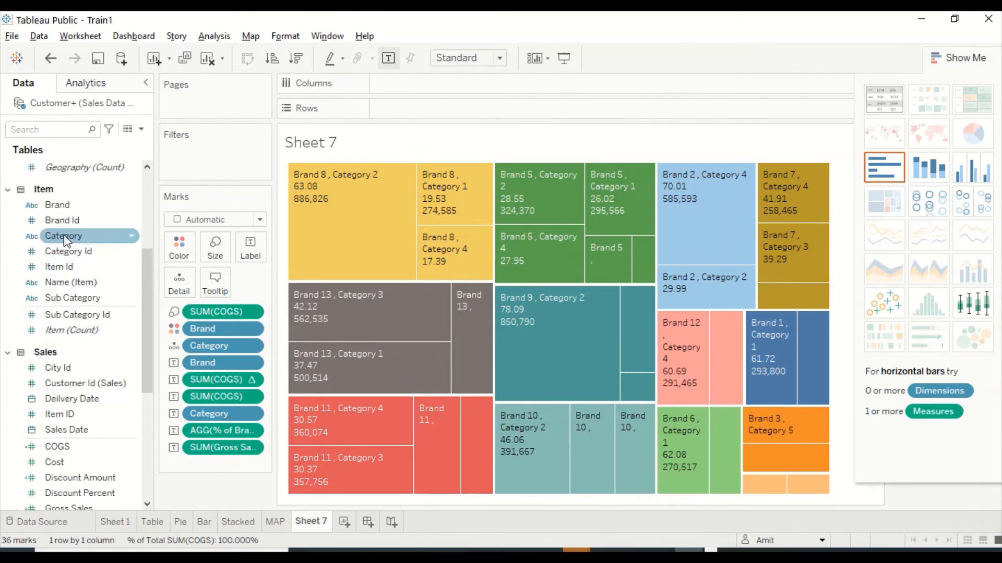
pyautogui.moveTo(63, 240); pyautogui.dragTo(179, 250)
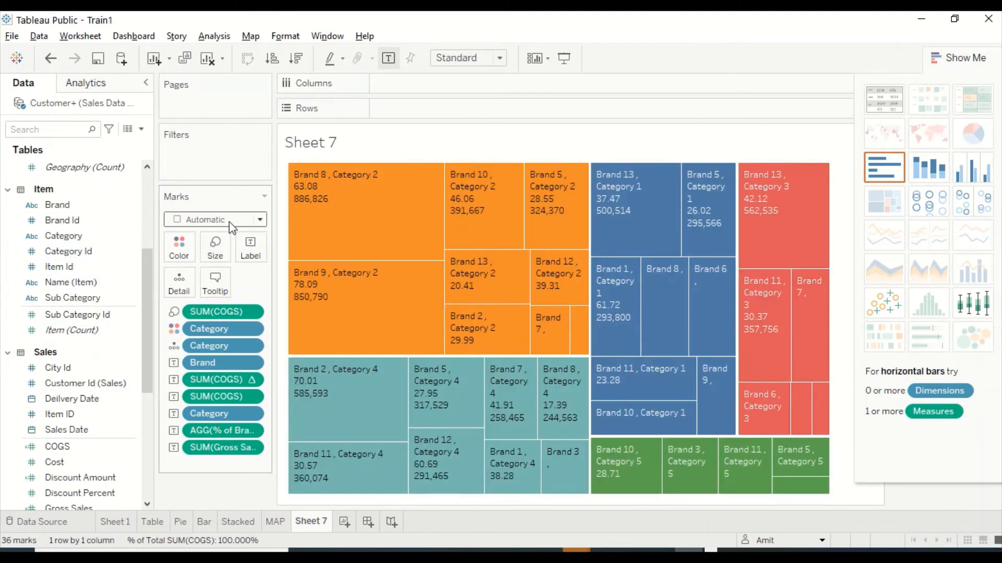
pyautogui.moveTo(350, 251)
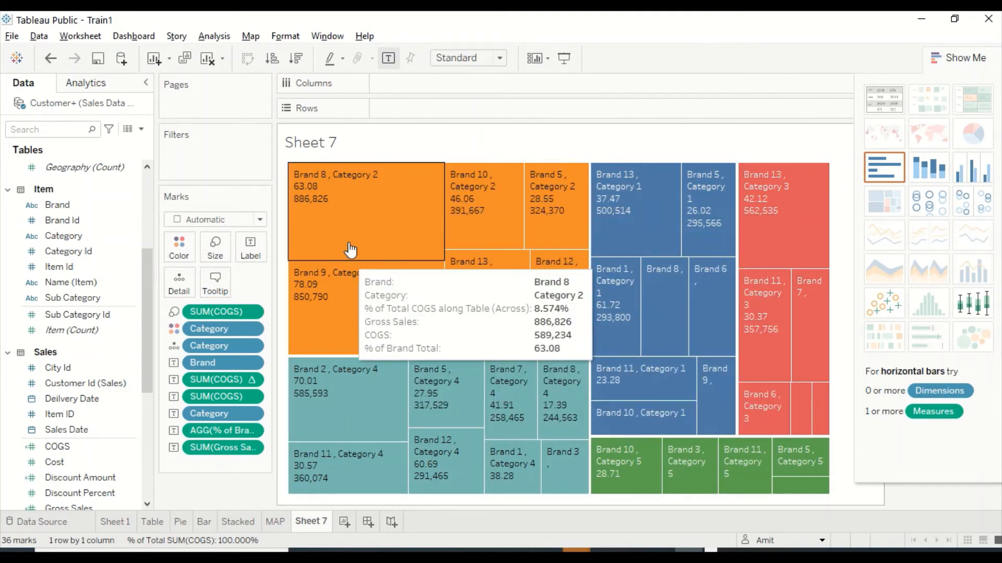
pyautogui.moveTo(542, 207)
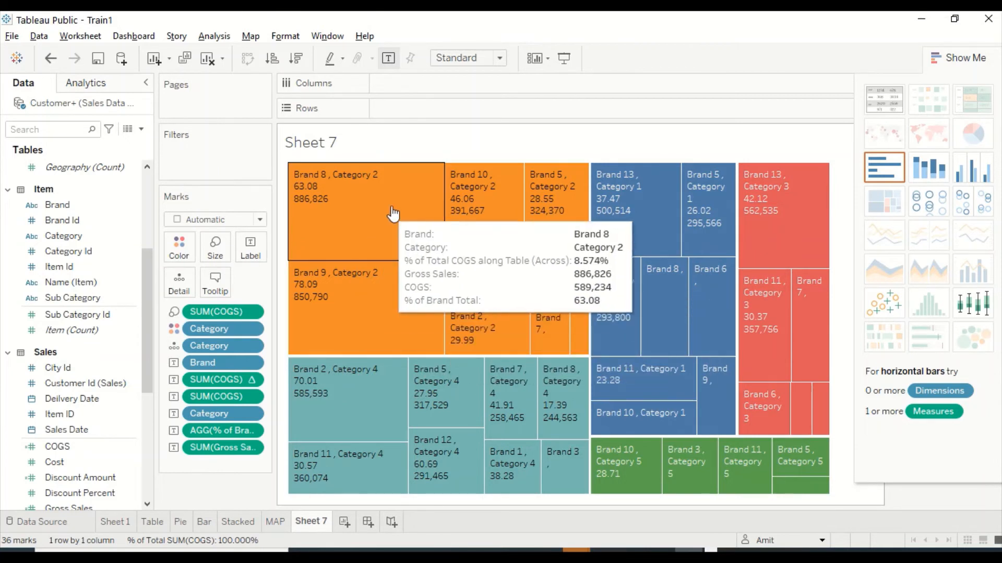
pyautogui.moveTo(491, 207)
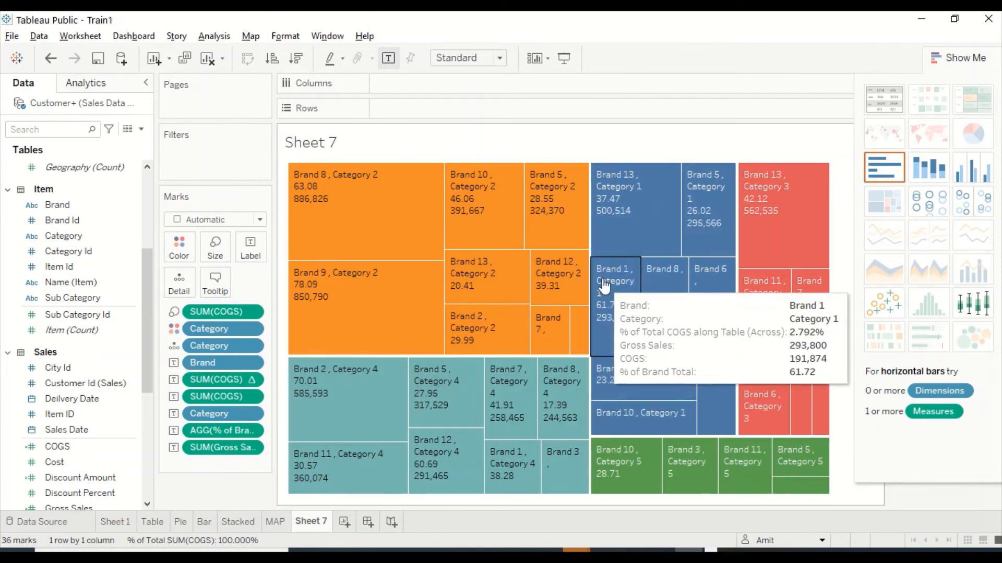
pyautogui.moveTo(420, 226)
pyautogui.moveTo(454, 318)
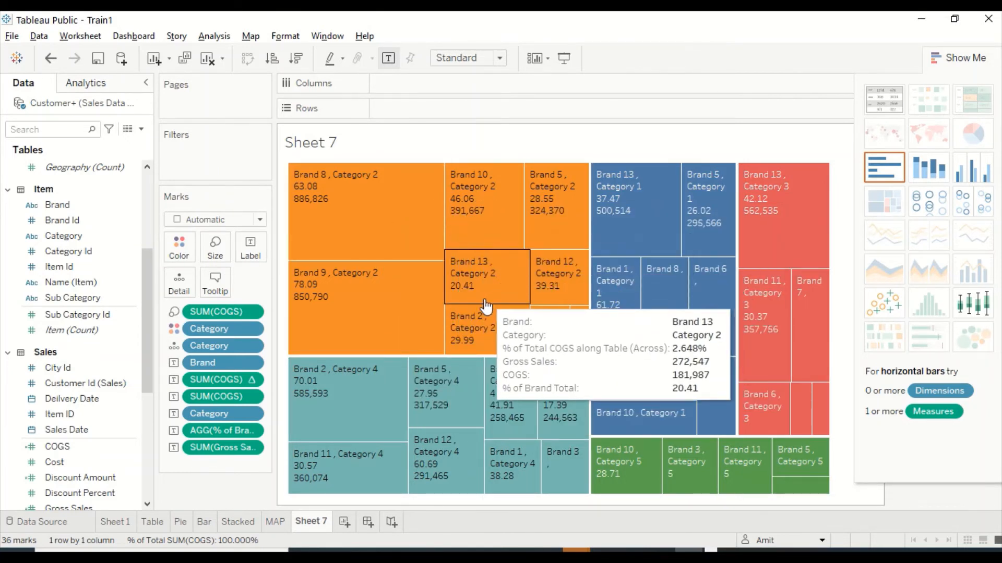